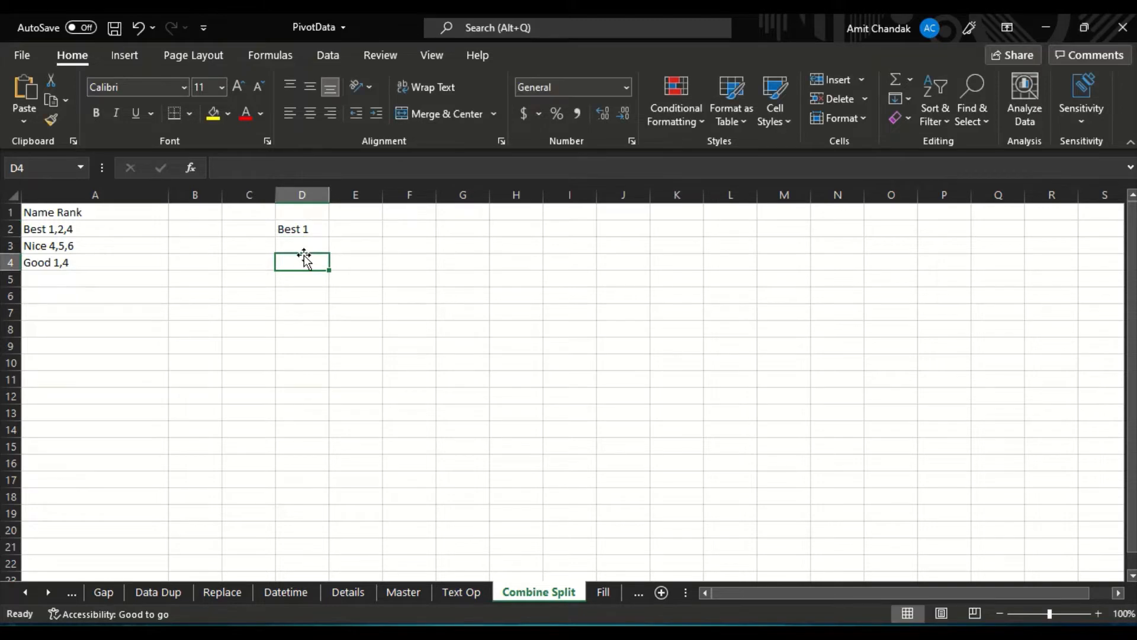
Enter Best 2 in cell D4 and move it up to D3, below the Best 1 entry.
type("Best ")
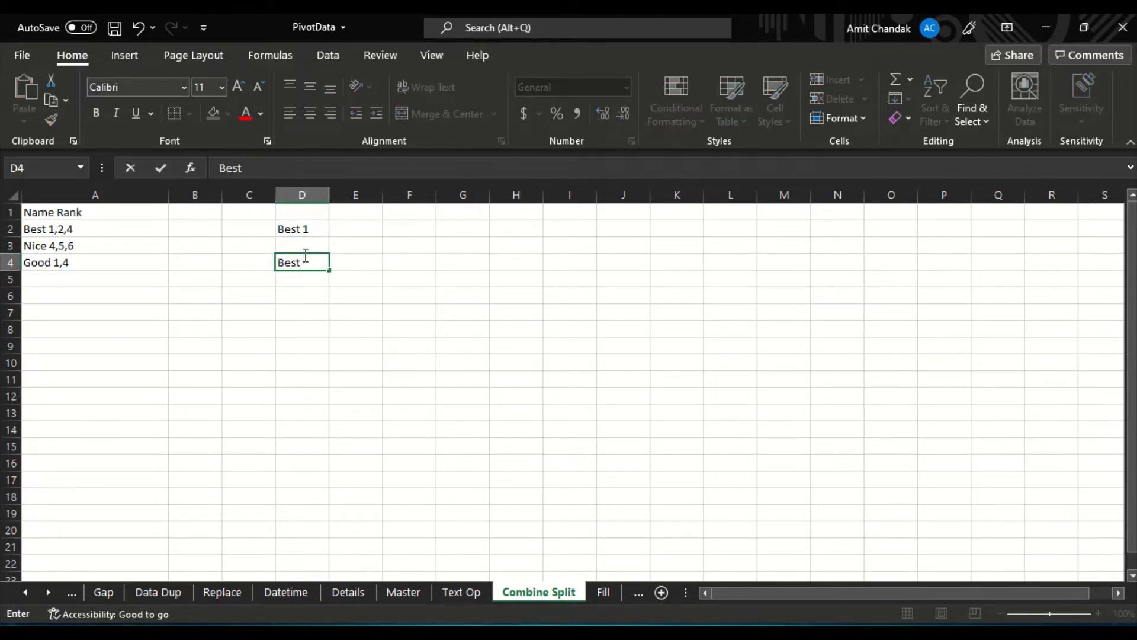
type("2")
key("Return")
left_click(307, 262)
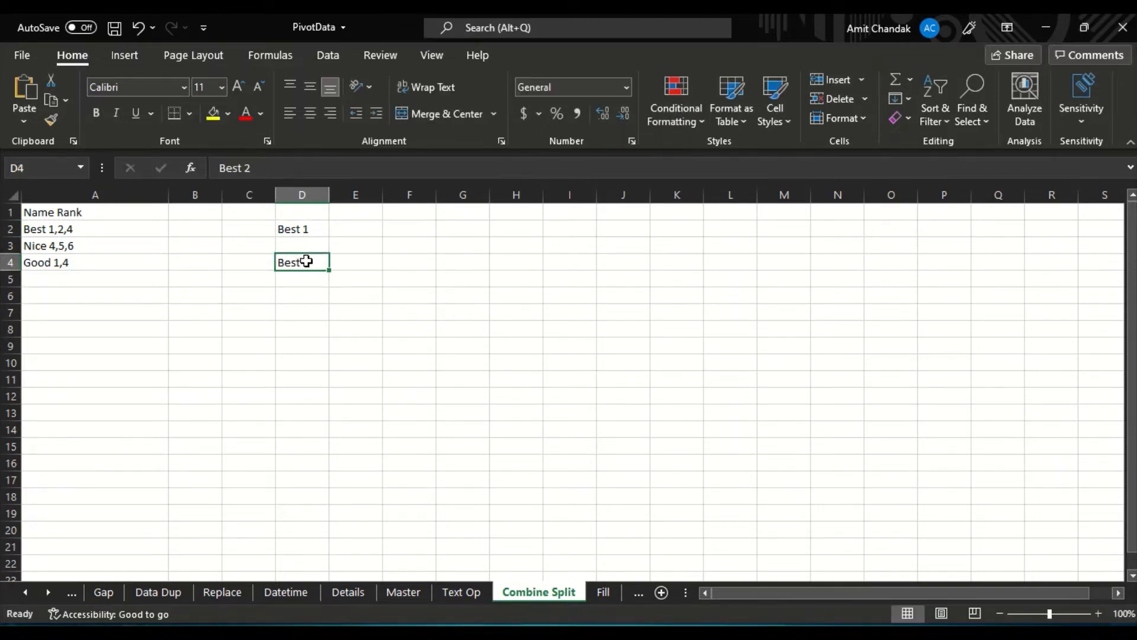
key("ctrl+x")
left_click(309, 249)
key("Return")
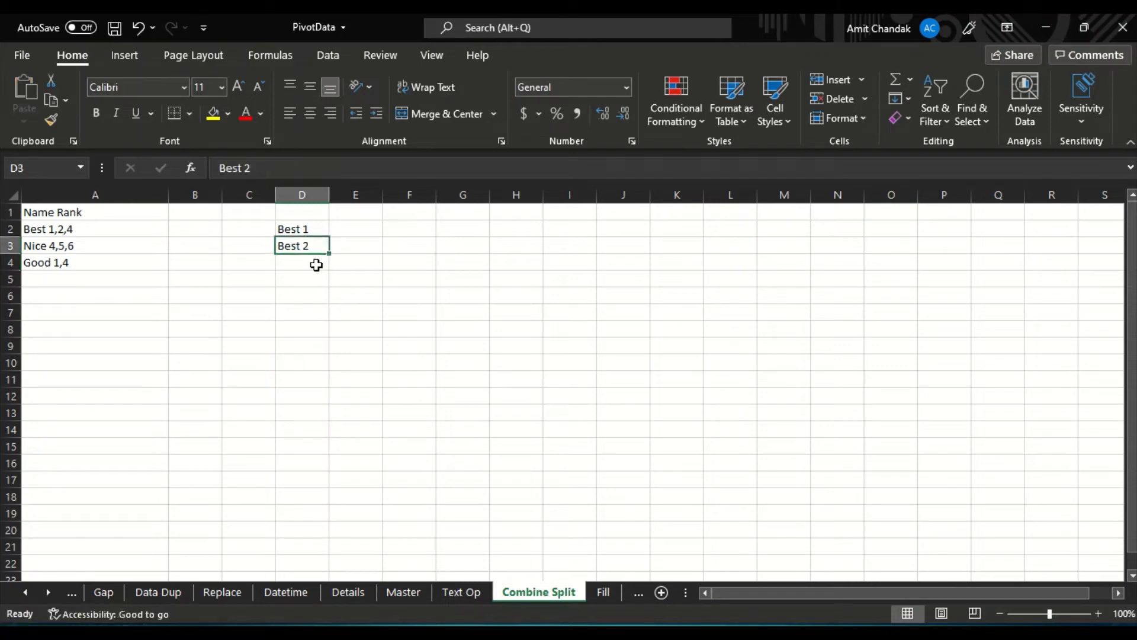
Enter Best 4 in cell D4 as the third sample of the expected result.
left_click(308, 259)
type("Best ")
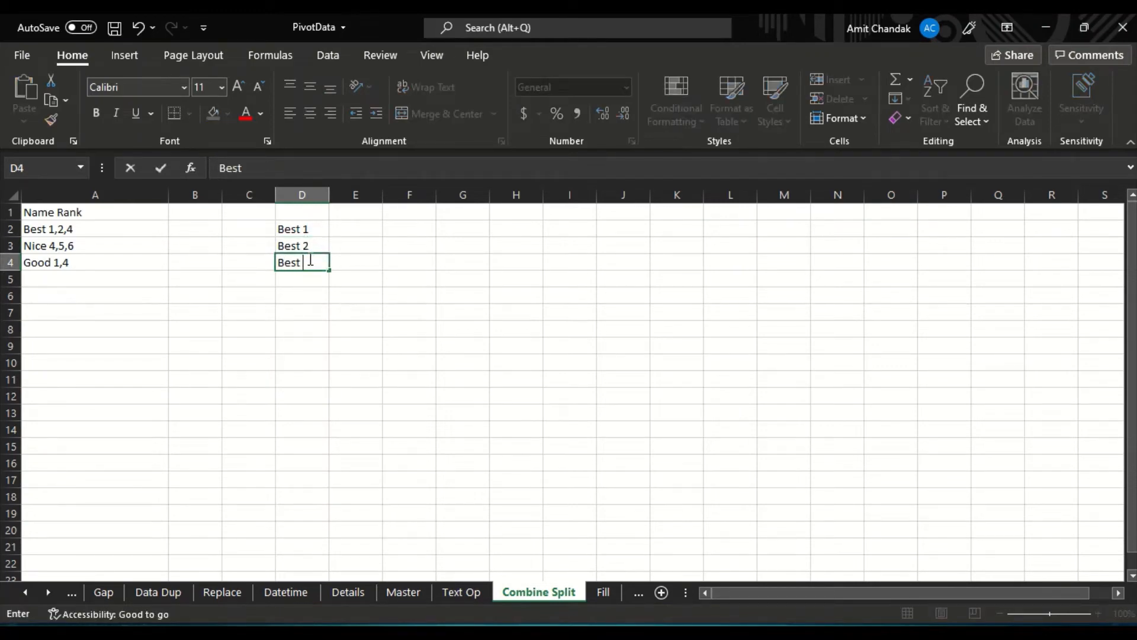
type("4")
left_click(356, 279)
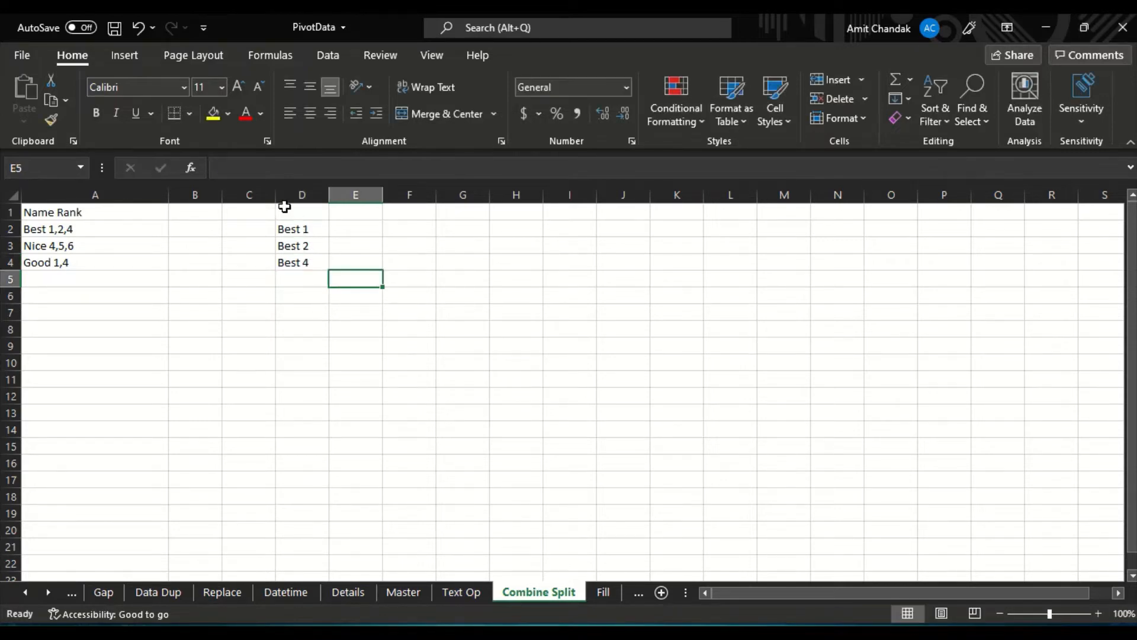
Clear the sample entries in D1:D6 and delete columns B through I from the Combine Split sheet.
left_click_drag(285, 212, 313, 305)
key("Delete")
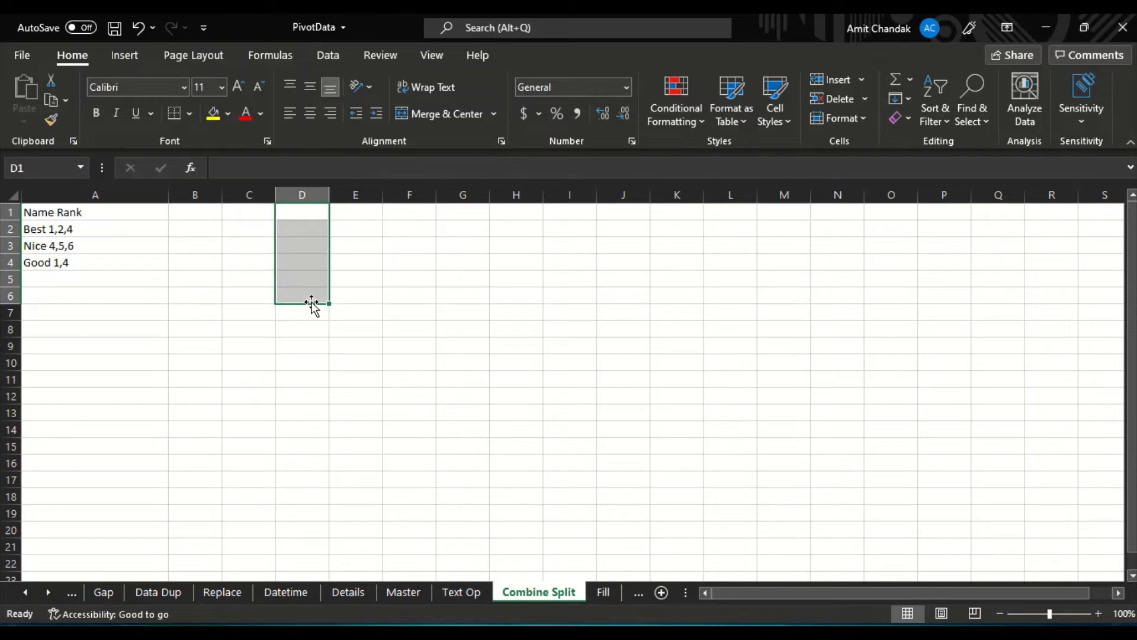
left_click_drag(194, 194, 570, 259)
right_click(300, 206)
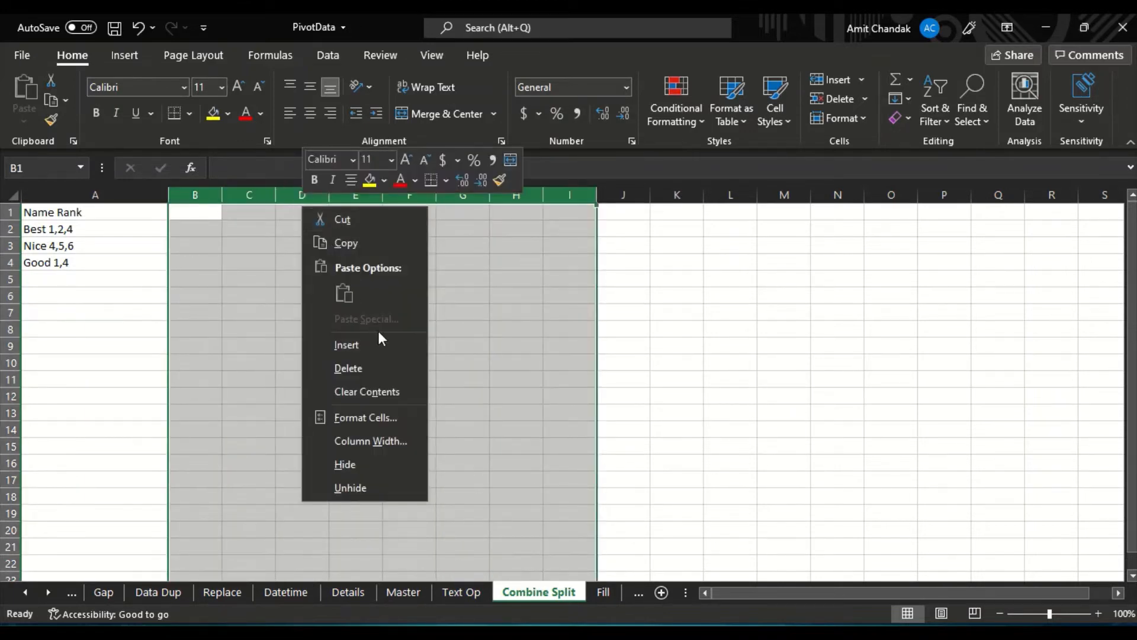
left_click(368, 367)
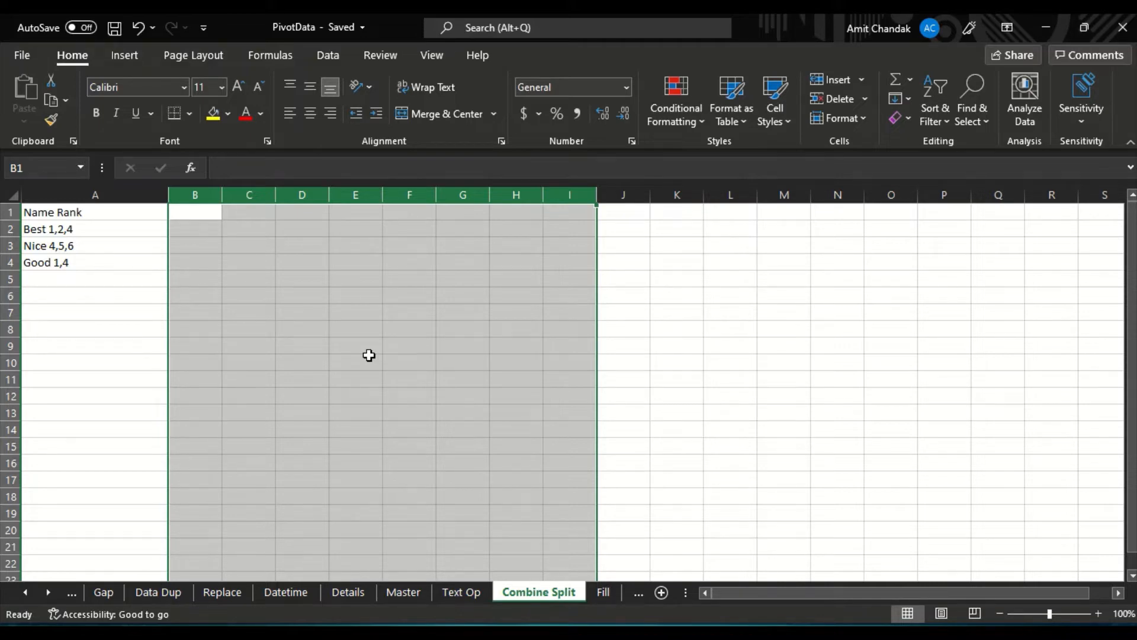
Switch to Power BI Desktop and bring the Combine Split sheet of the recently used PivotData.xlsx workbook into Power Query Editor.
key("alt+Tab")
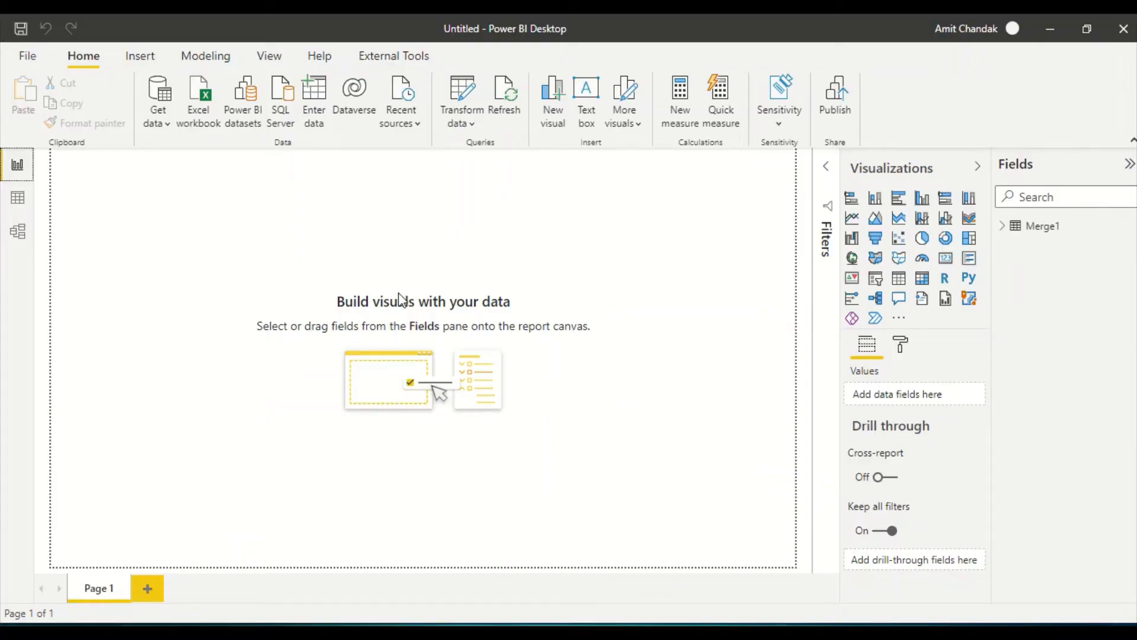
left_click(398, 134)
left_click(418, 184)
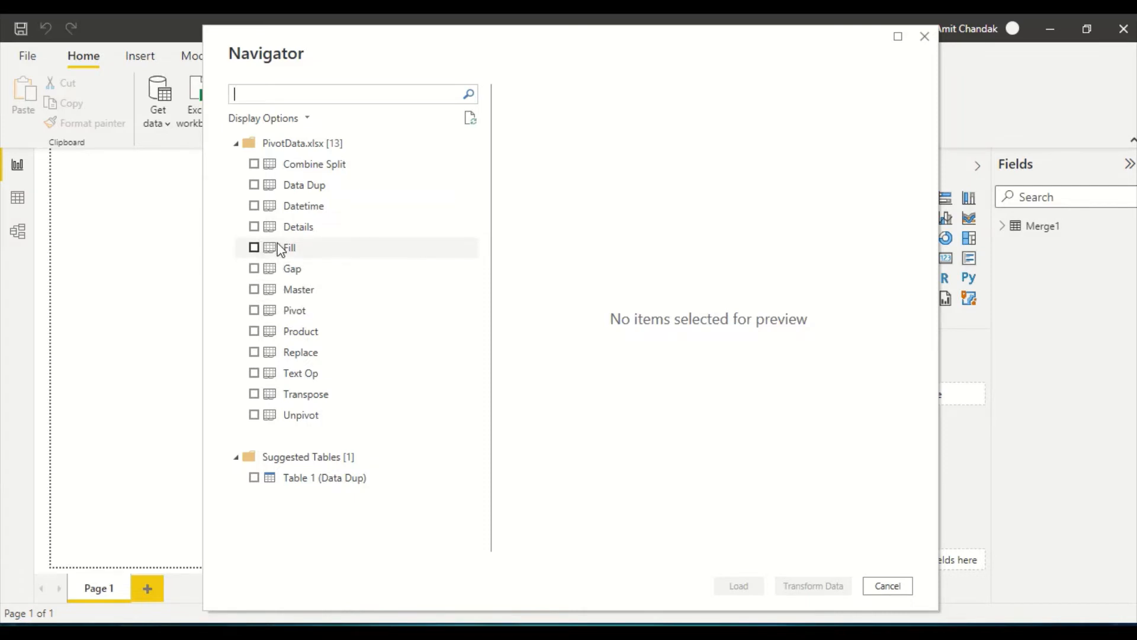
left_click(254, 164)
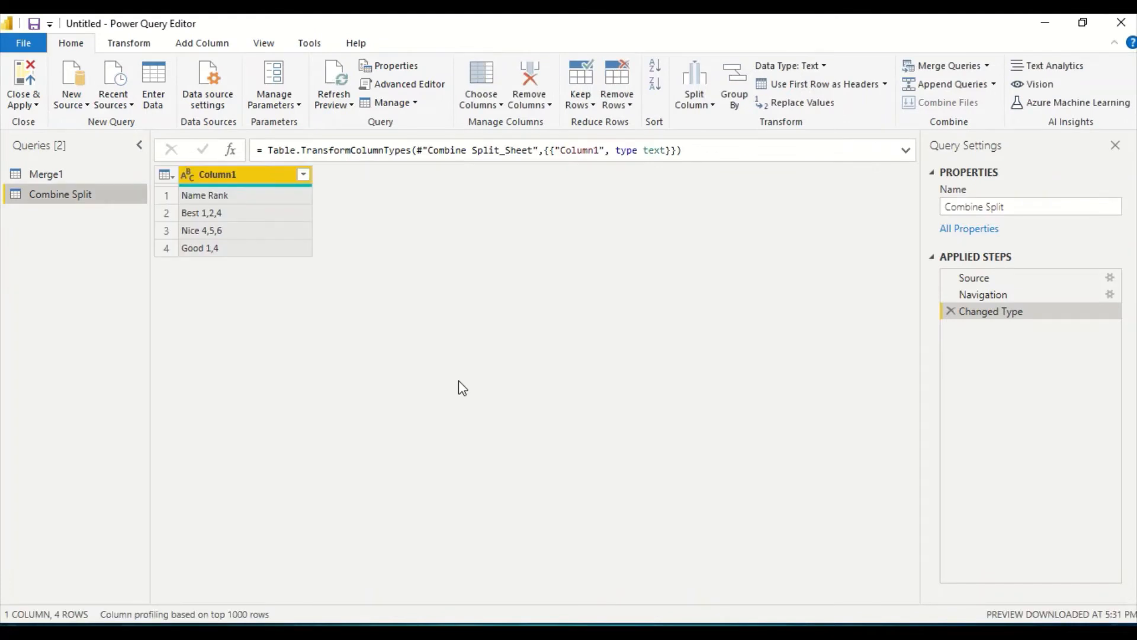
Promote the first row to headers and split the Name Rank column into two columns at each space.
left_click(223, 198)
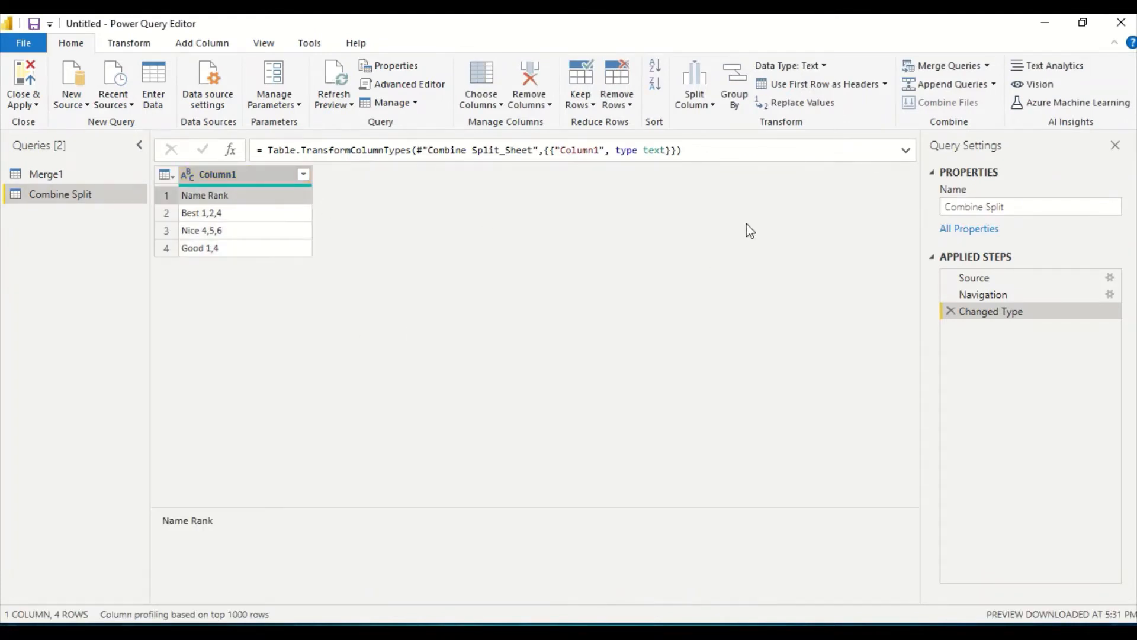
left_click(801, 84)
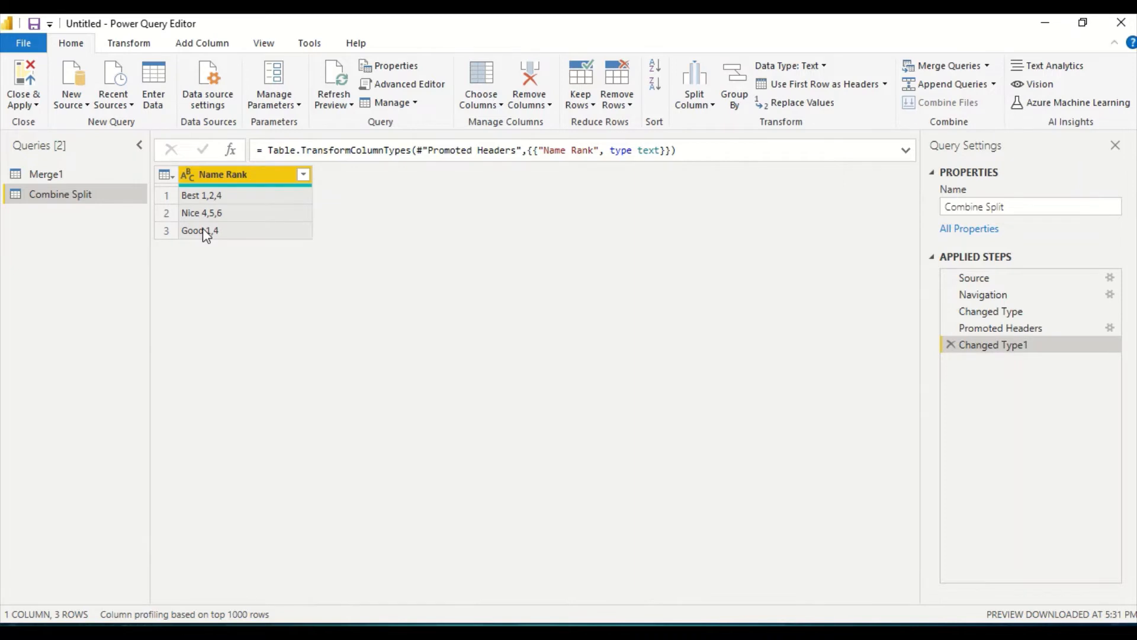
left_click(713, 106)
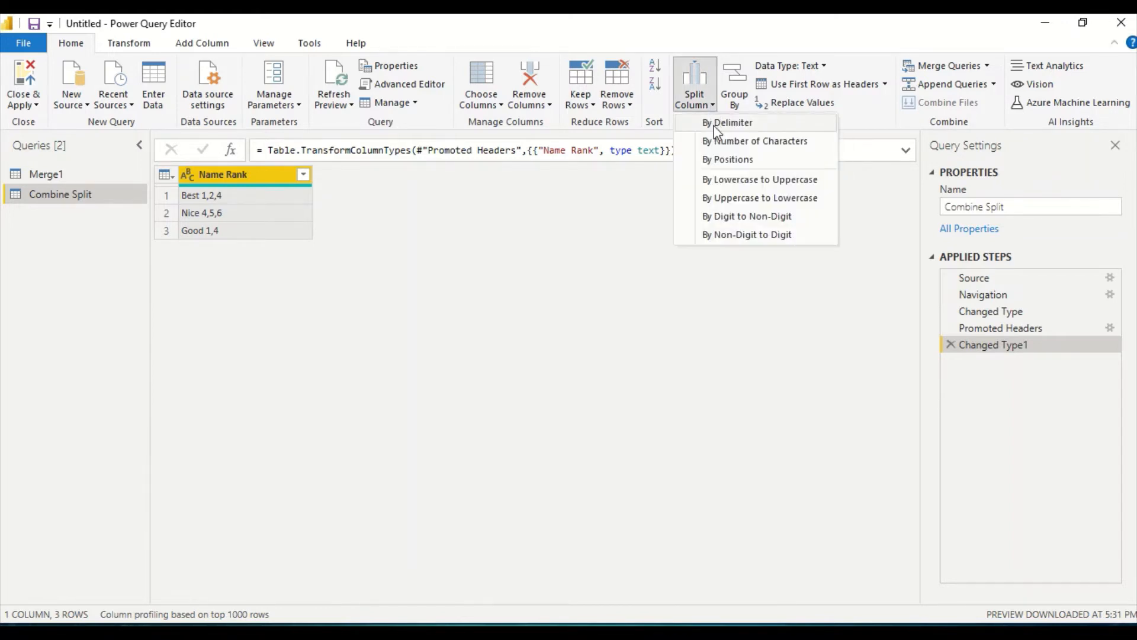
left_click(716, 124)
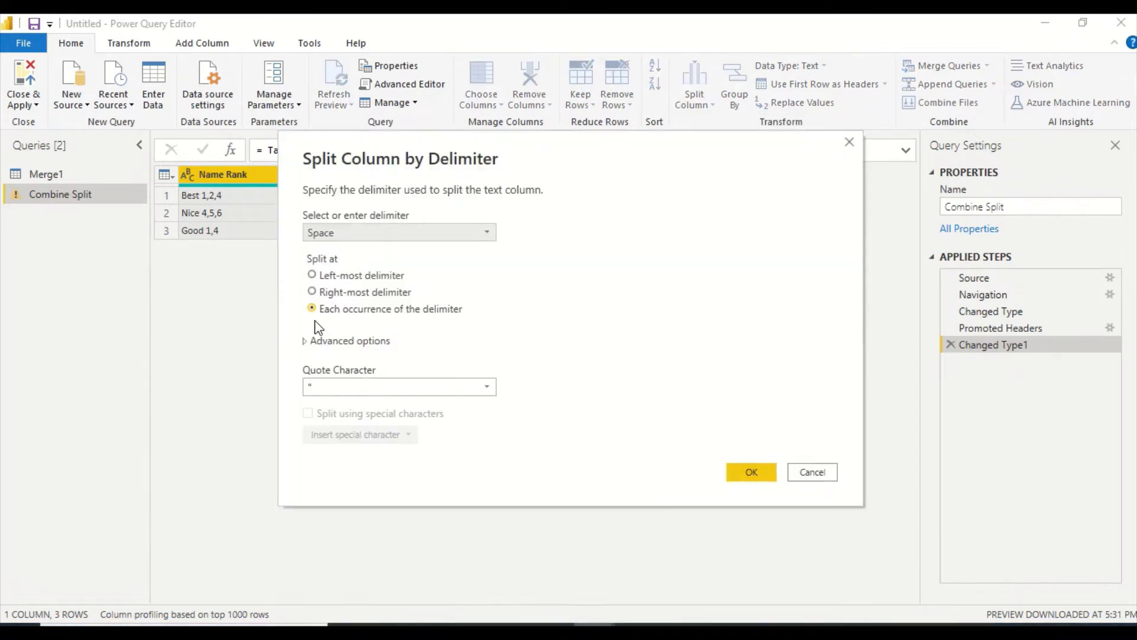
left_click(308, 342)
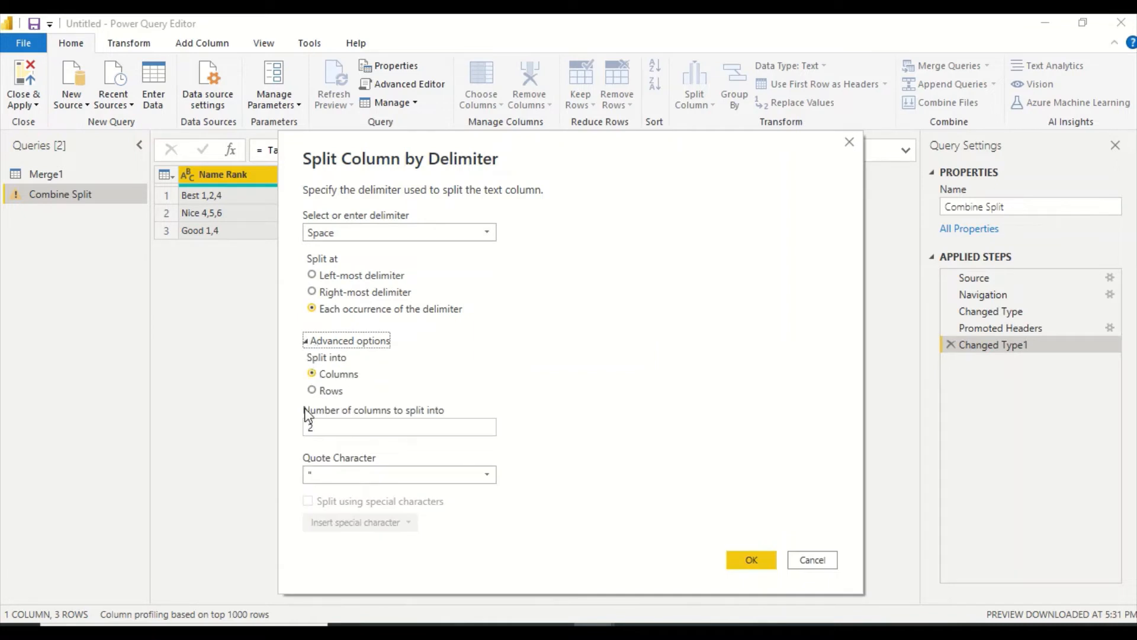
left_click(748, 563)
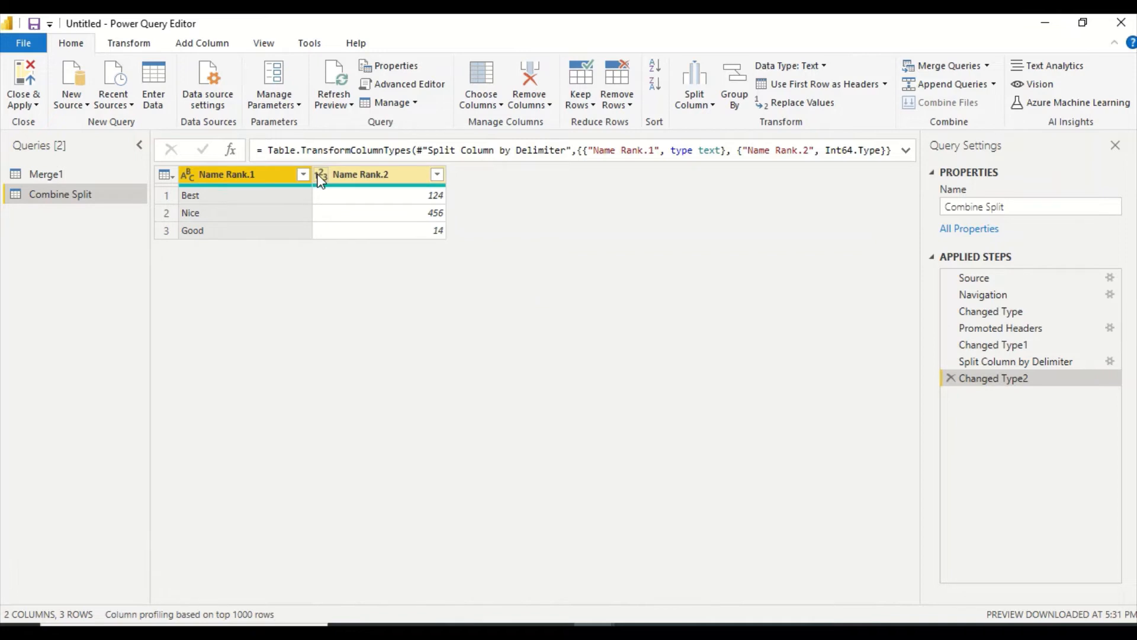
Review the data before and after the automatic type change, and delete the Changed Type2 applied step.
left_click(983, 362)
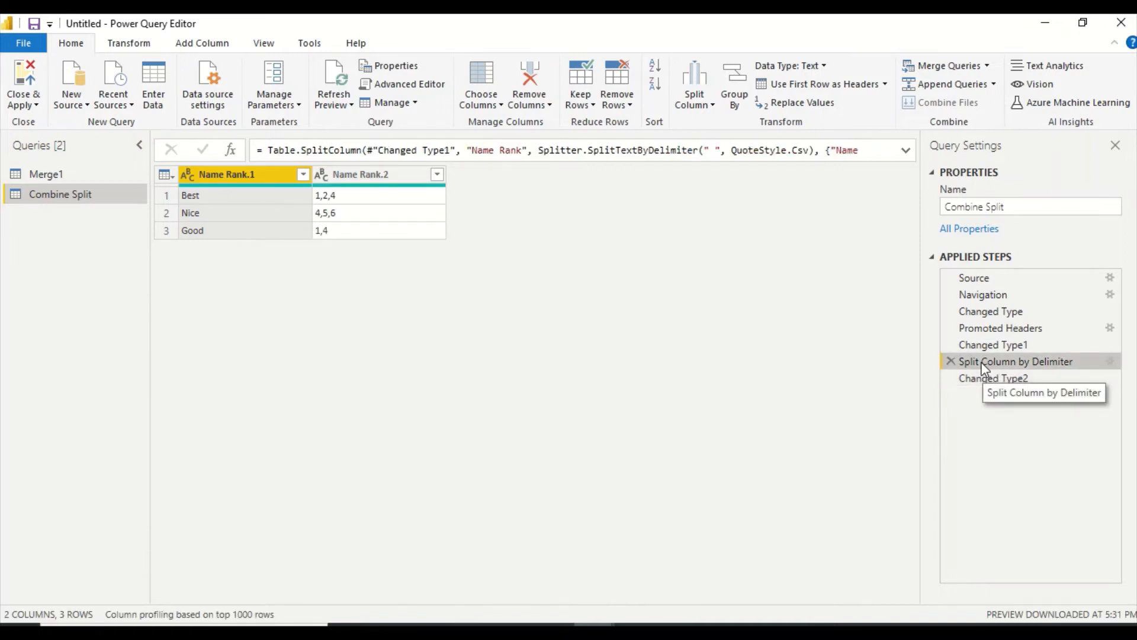
left_click(964, 379)
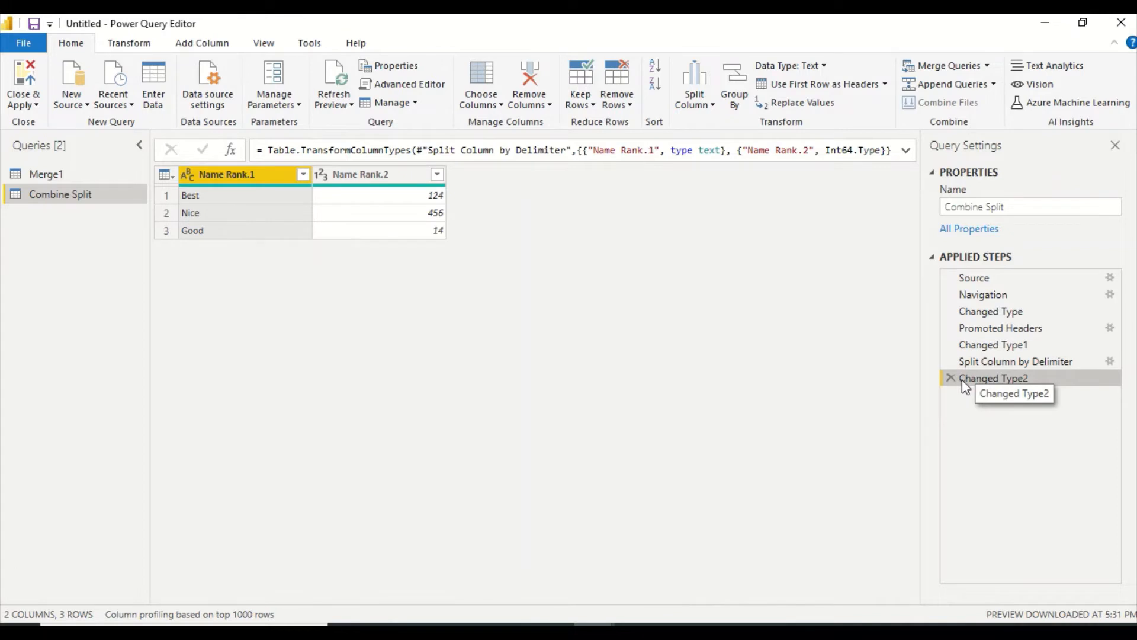
key("Delete")
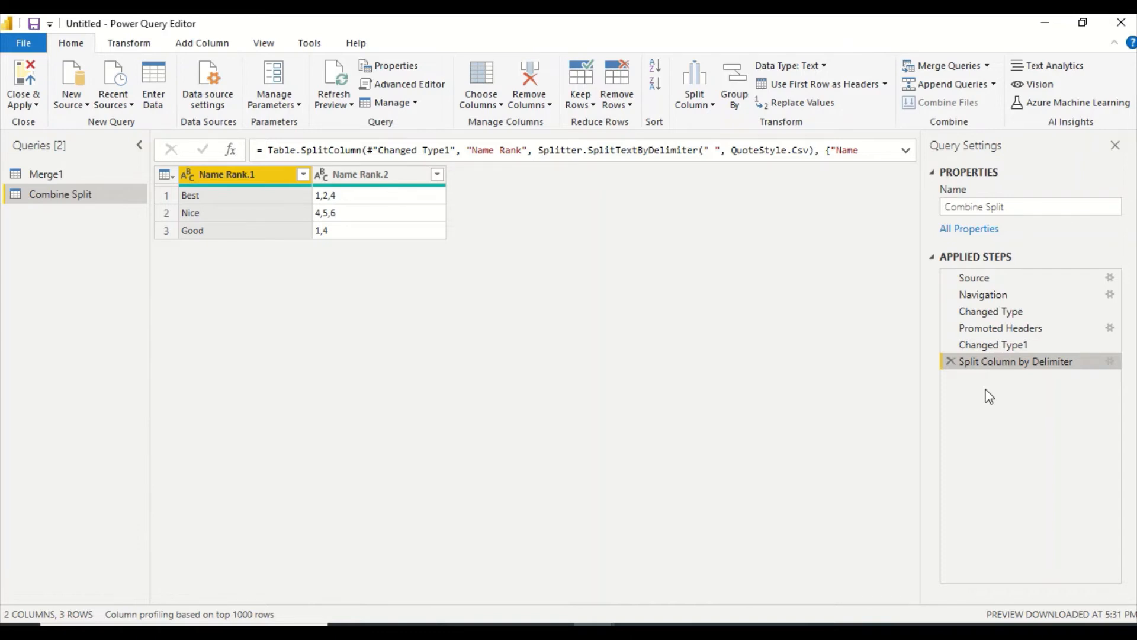
Split the Name Rank.2 column into rows at each occurrence of the comma delimiter.
left_click(384, 177)
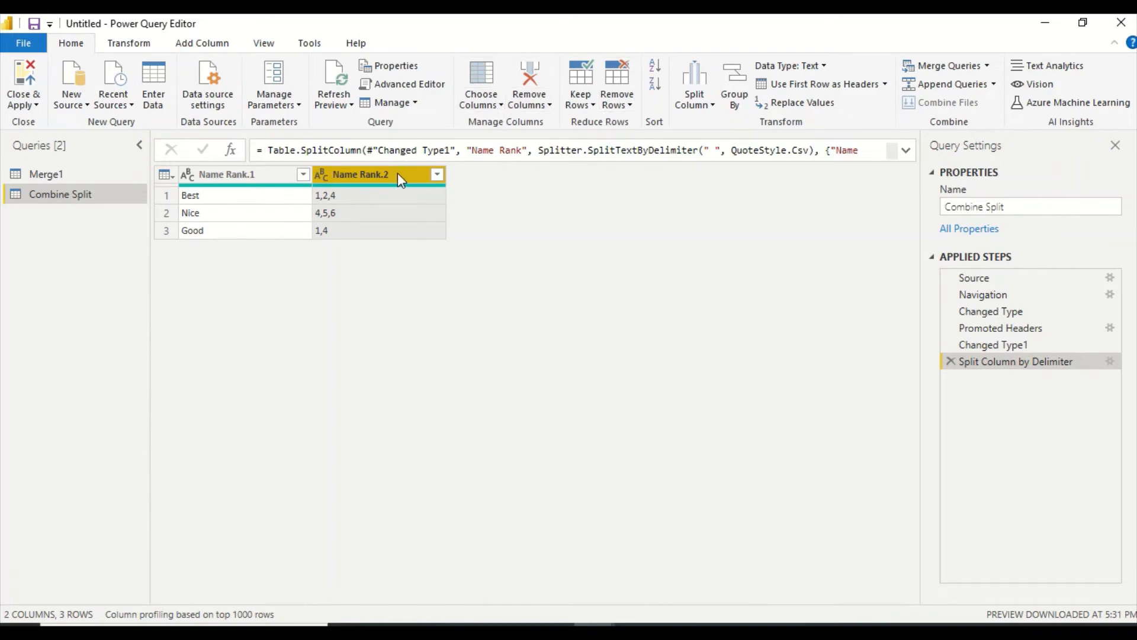
left_click(706, 101)
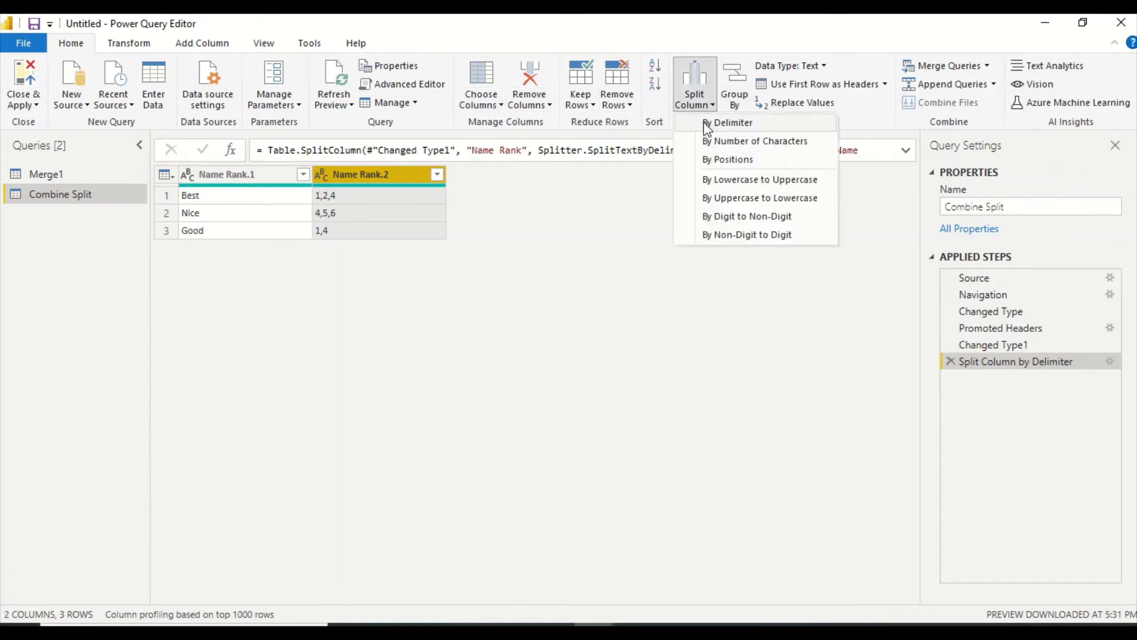
left_click(708, 124)
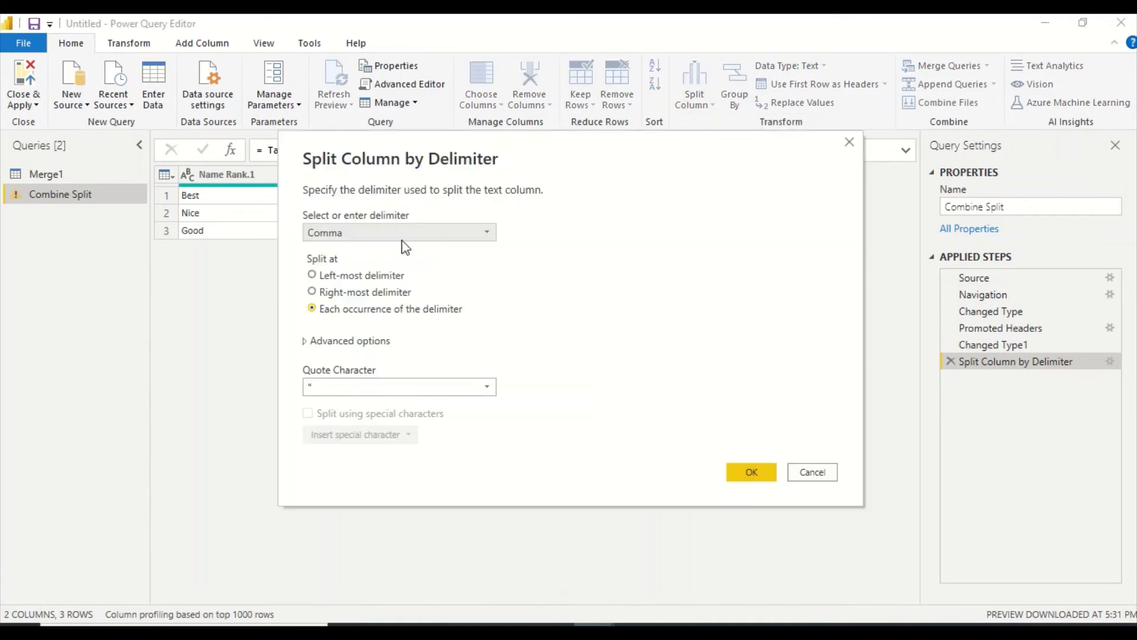
left_click(320, 342)
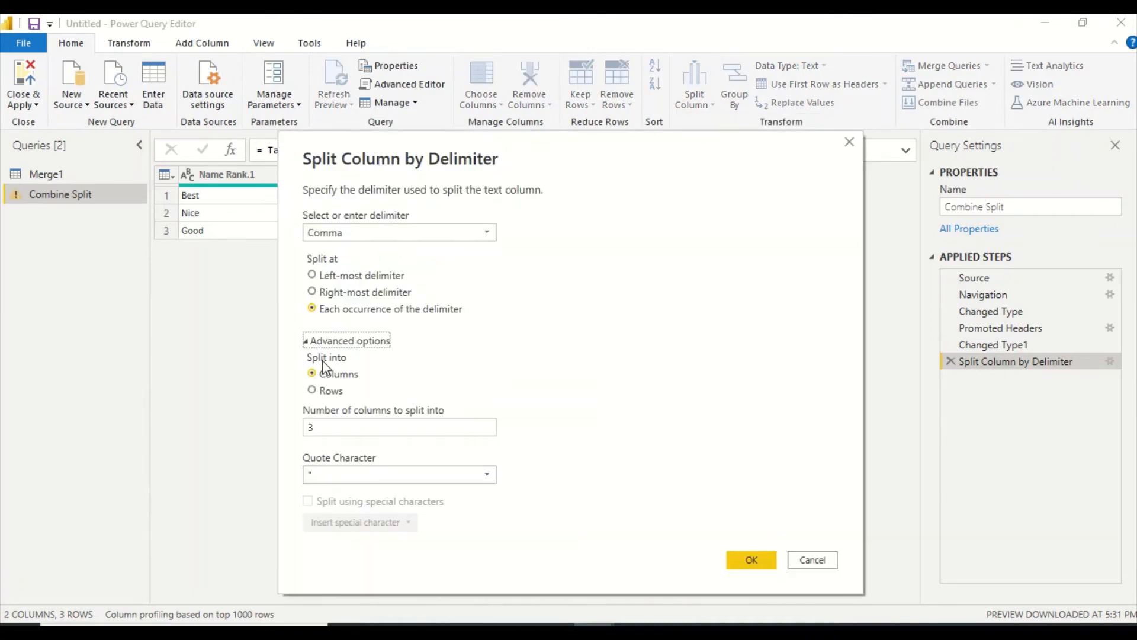
left_click(324, 391)
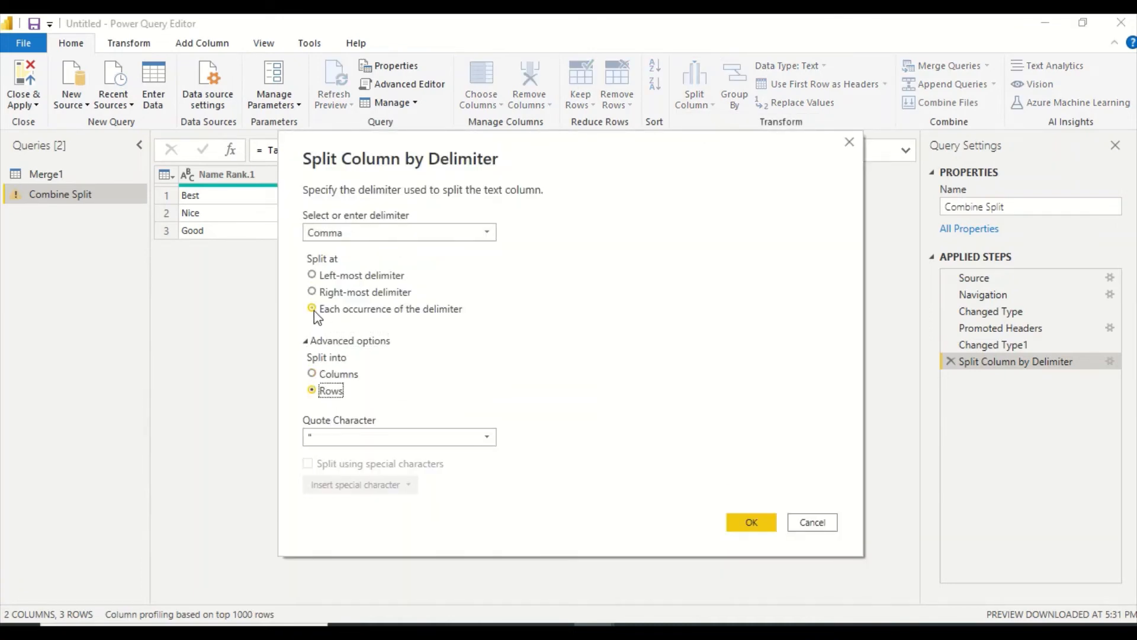
left_click(750, 522)
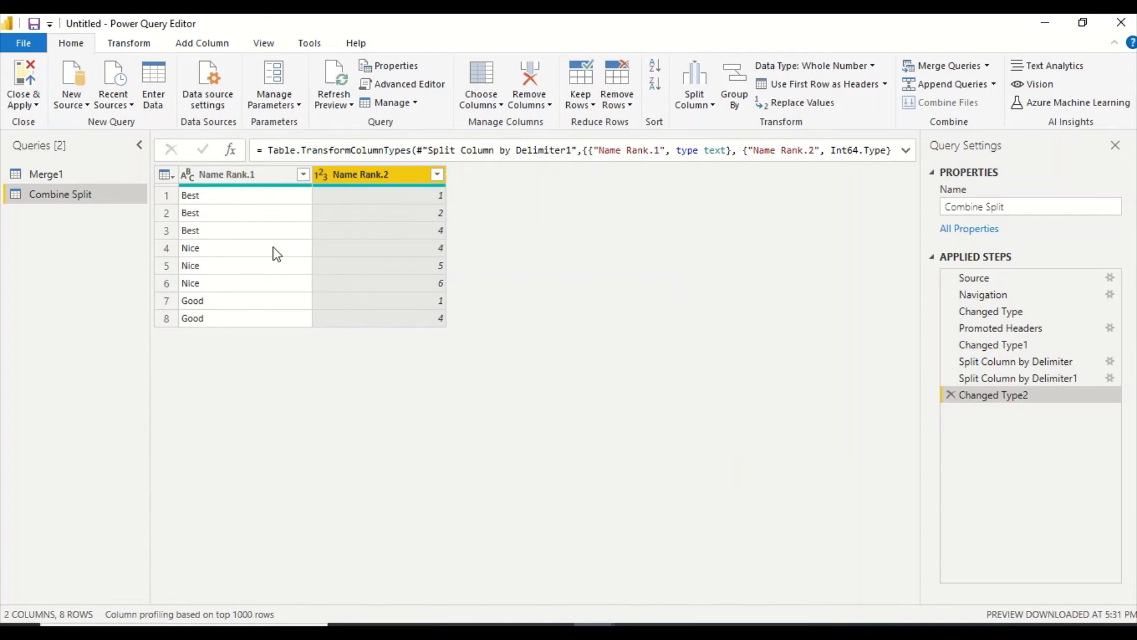
Merge Name Rank.2 and Name Rank.1, in that order, with a space separator into a column named Name Rank.
left_click(115, 47)
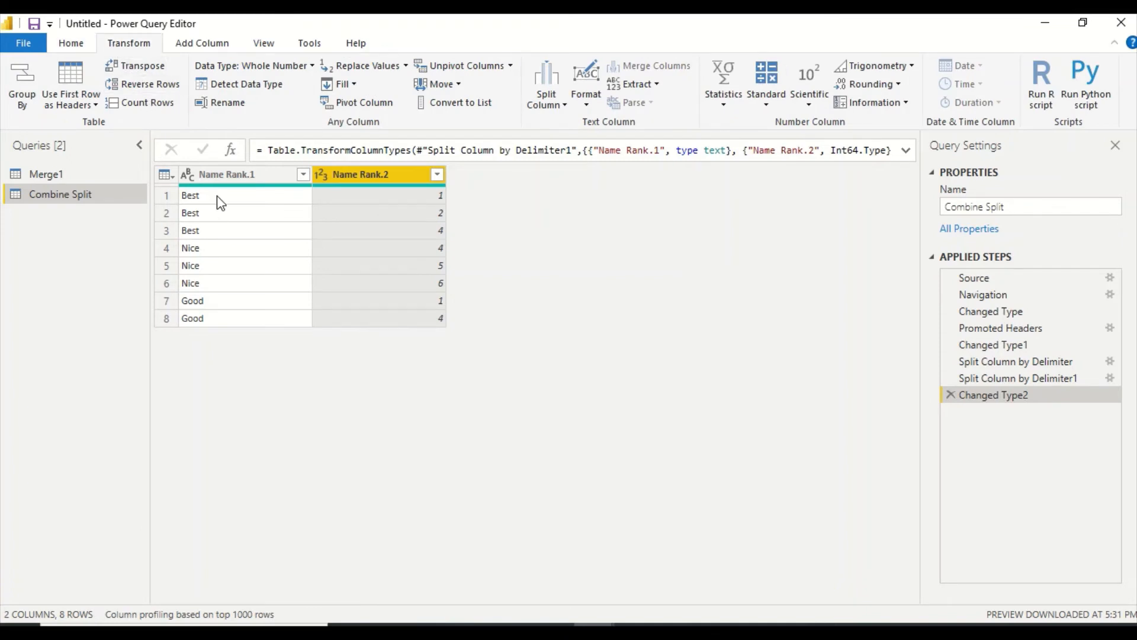
left_click(72, 43)
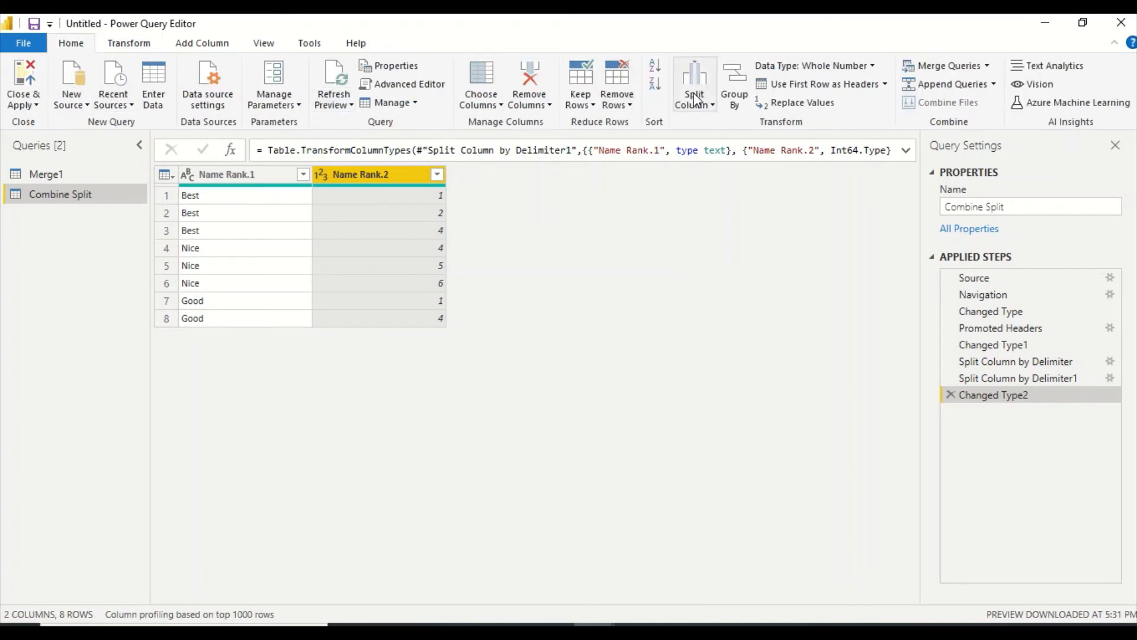
left_click(142, 46)
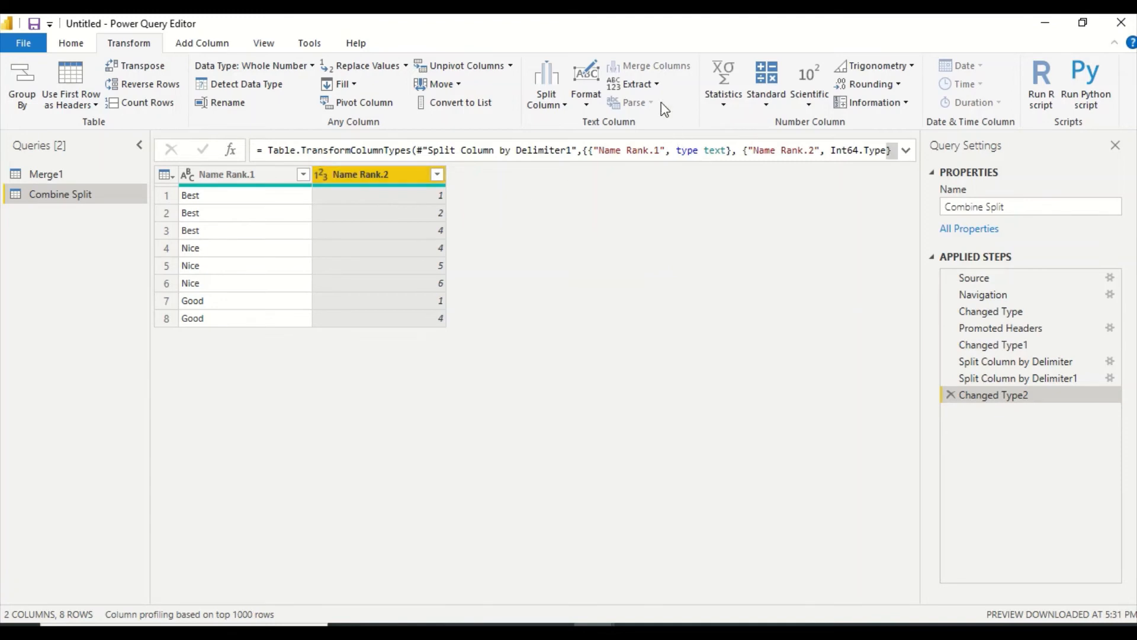
left_click(239, 169, "ctrl")
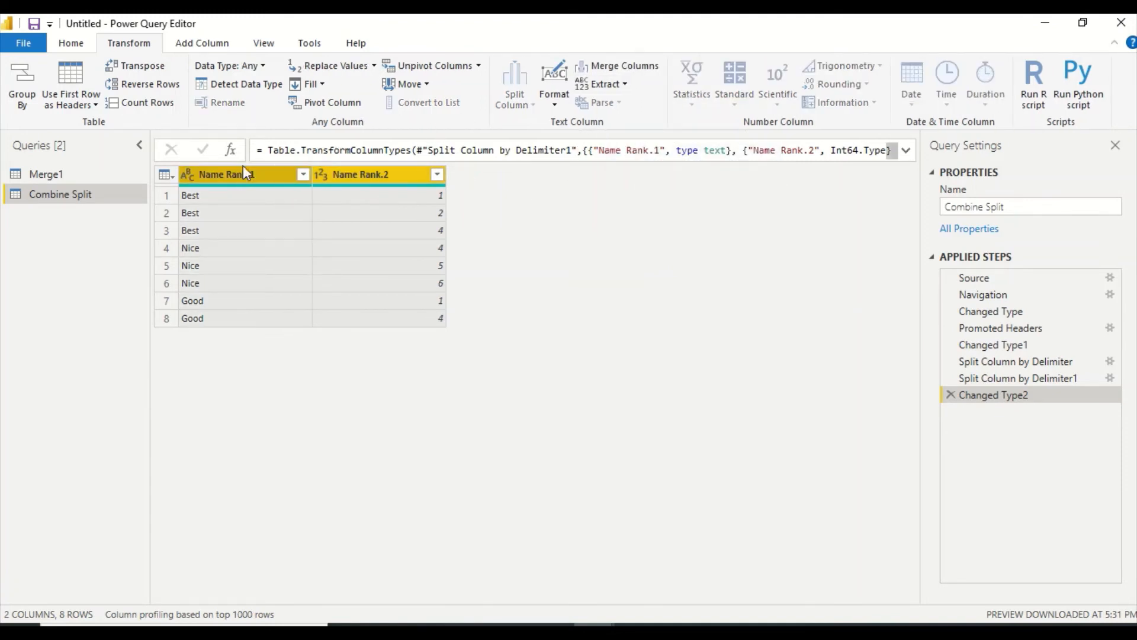
left_click(626, 70)
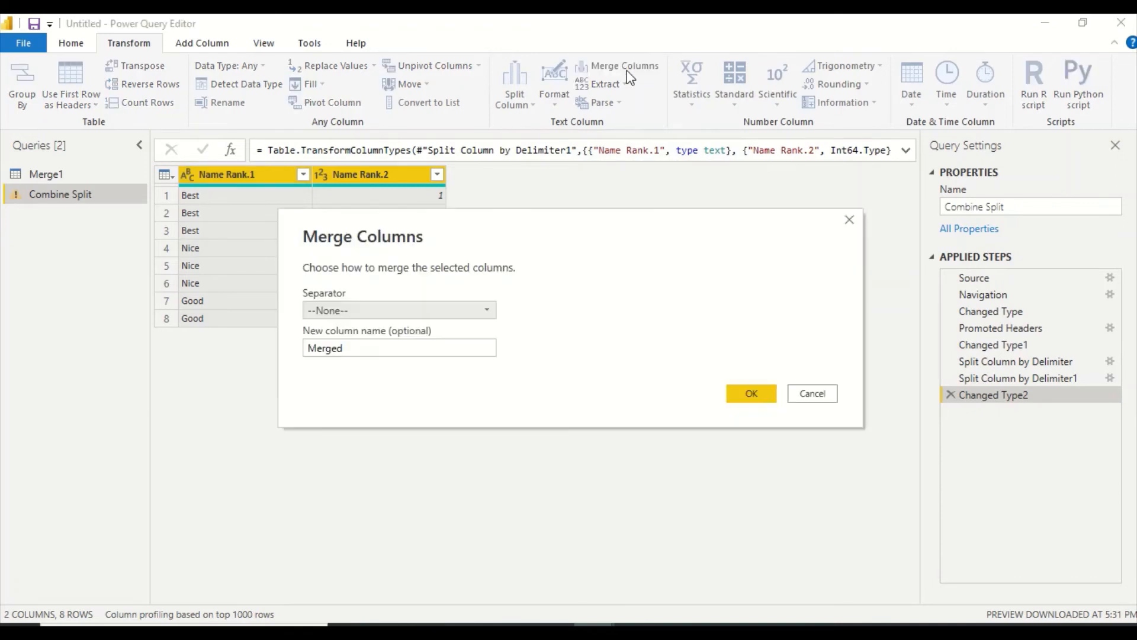
left_click(400, 316)
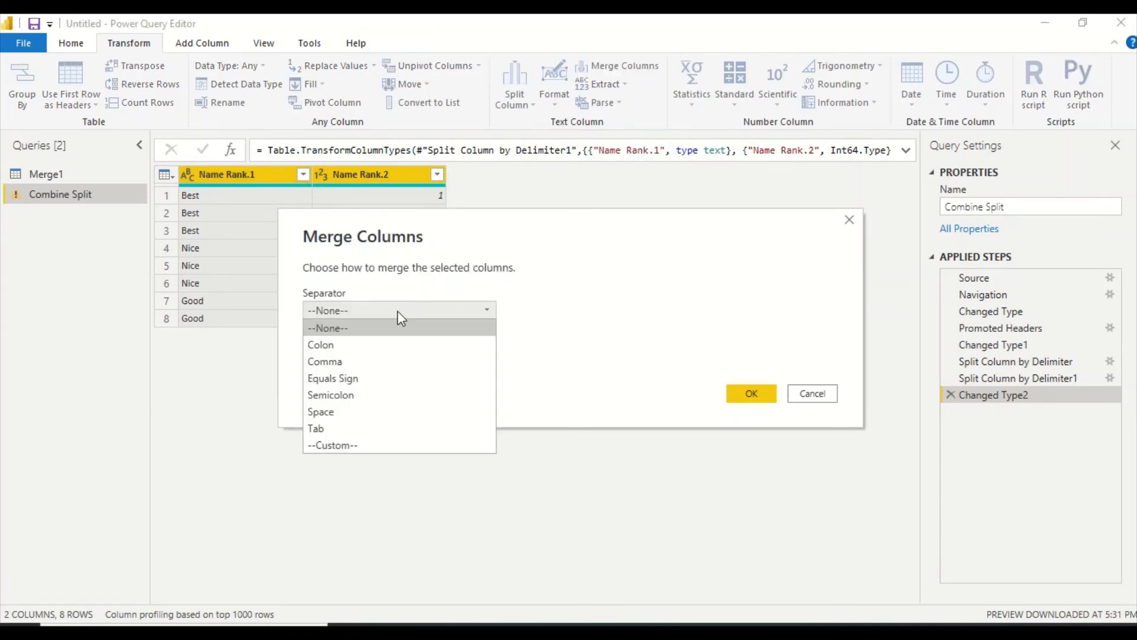
left_click(353, 412)
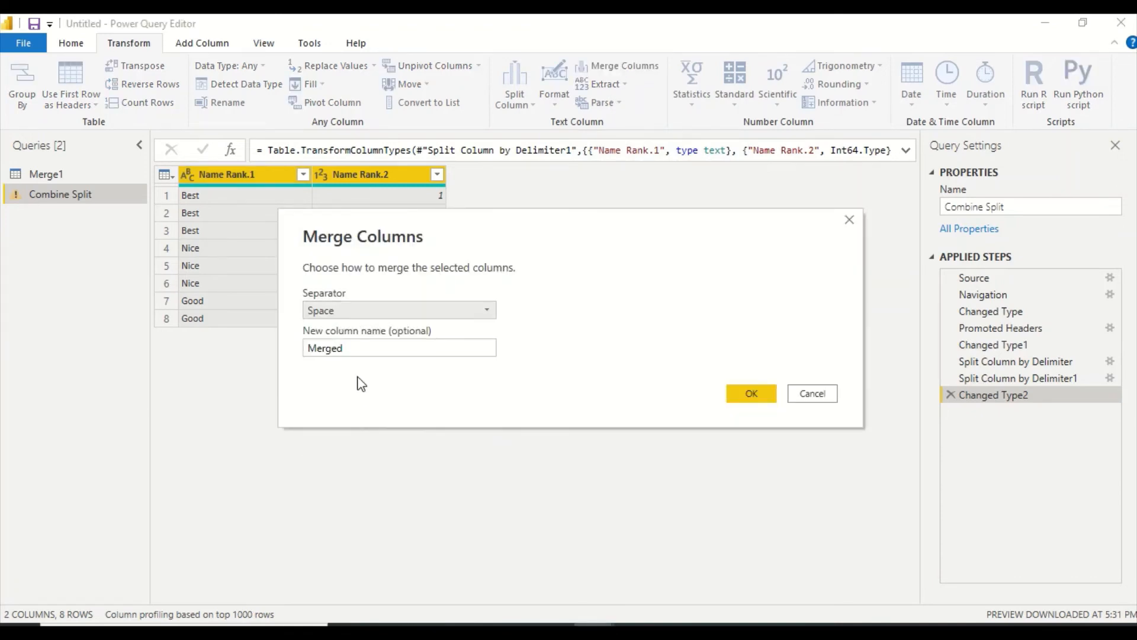
left_click(363, 352)
double_click(363, 348)
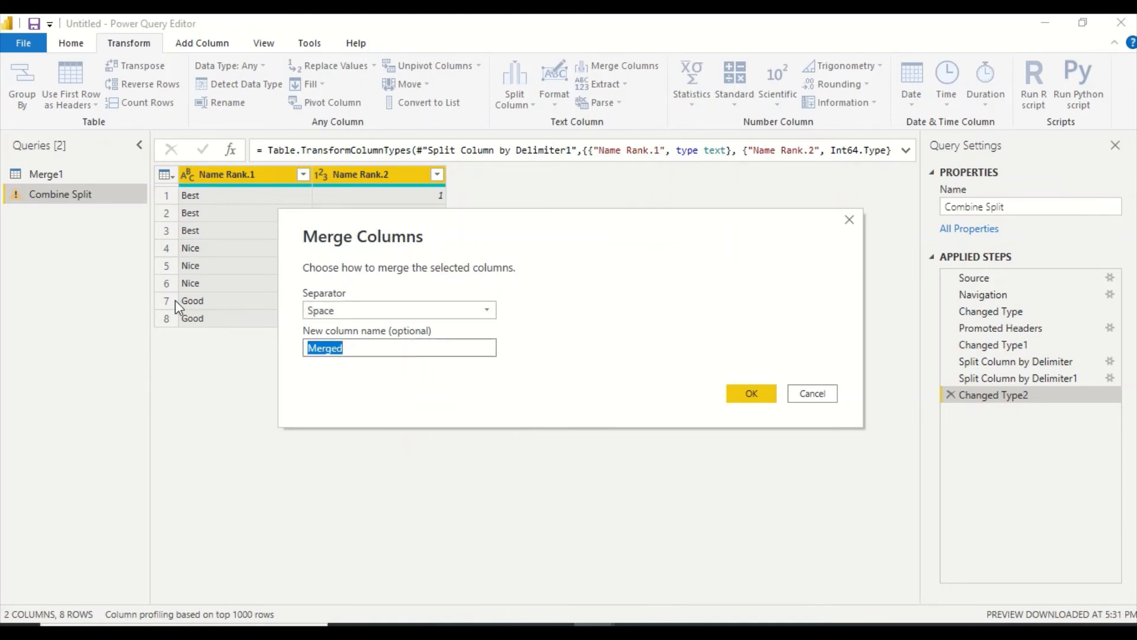
type("Name Rank")
left_click(747, 397)
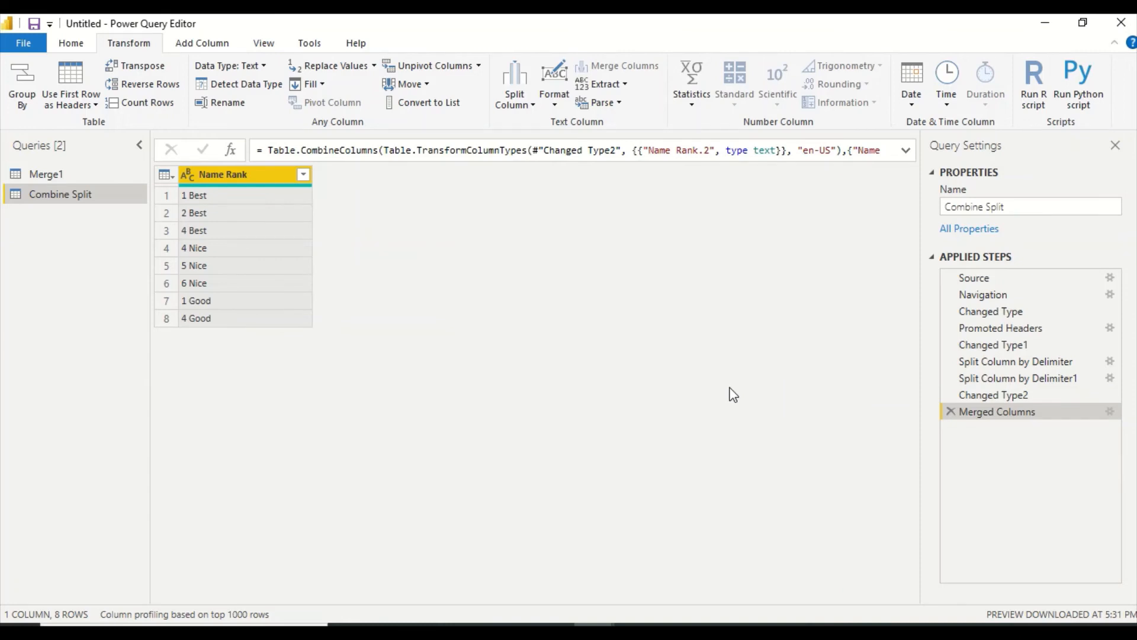
Expand the formula display to show the whole merge formula, and delete the Merged Columns applied step.
left_click(906, 152)
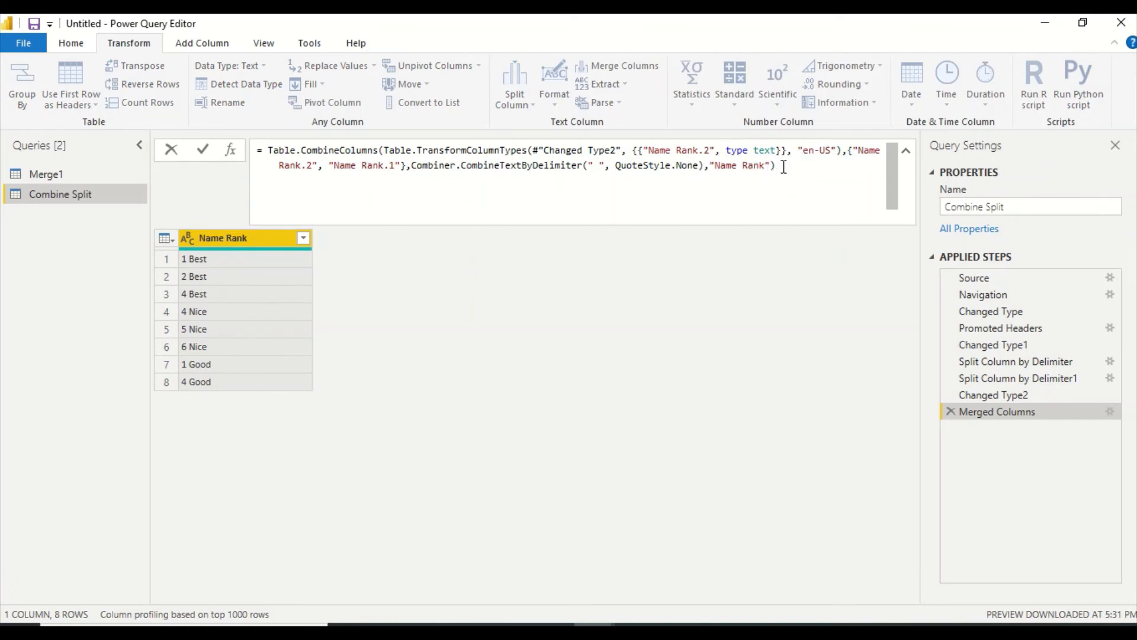
left_click(950, 411)
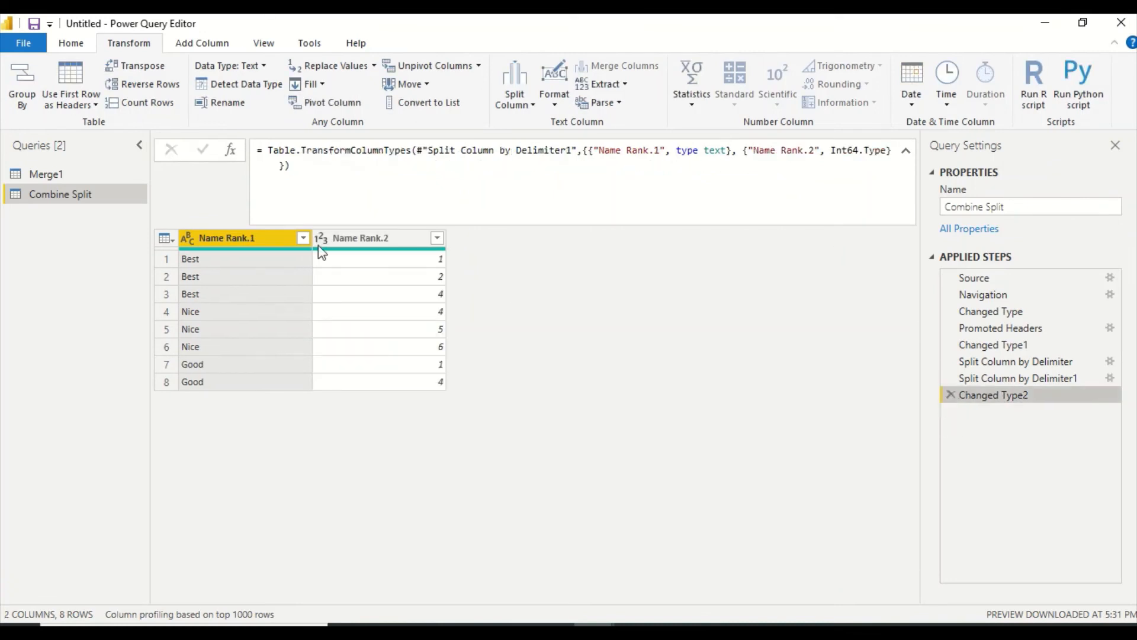
Merge Name Rank.1 and Name Rank.2, in that order, with a space separator into a column named Name Rank.
left_click(346, 240, "ctrl")
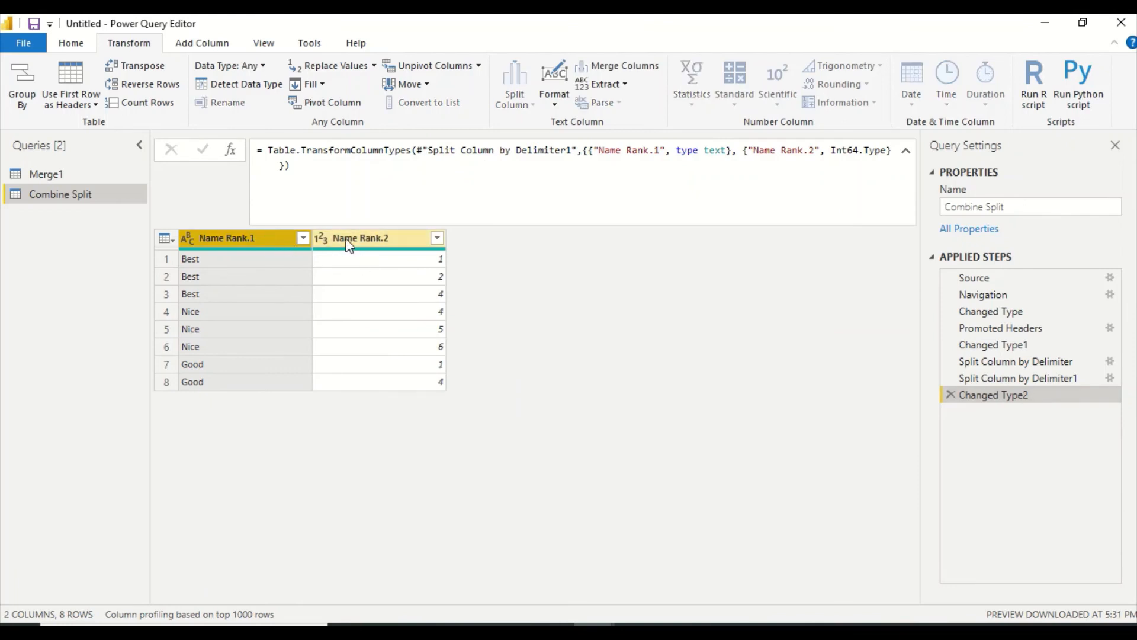
left_click(630, 72)
left_click(431, 310)
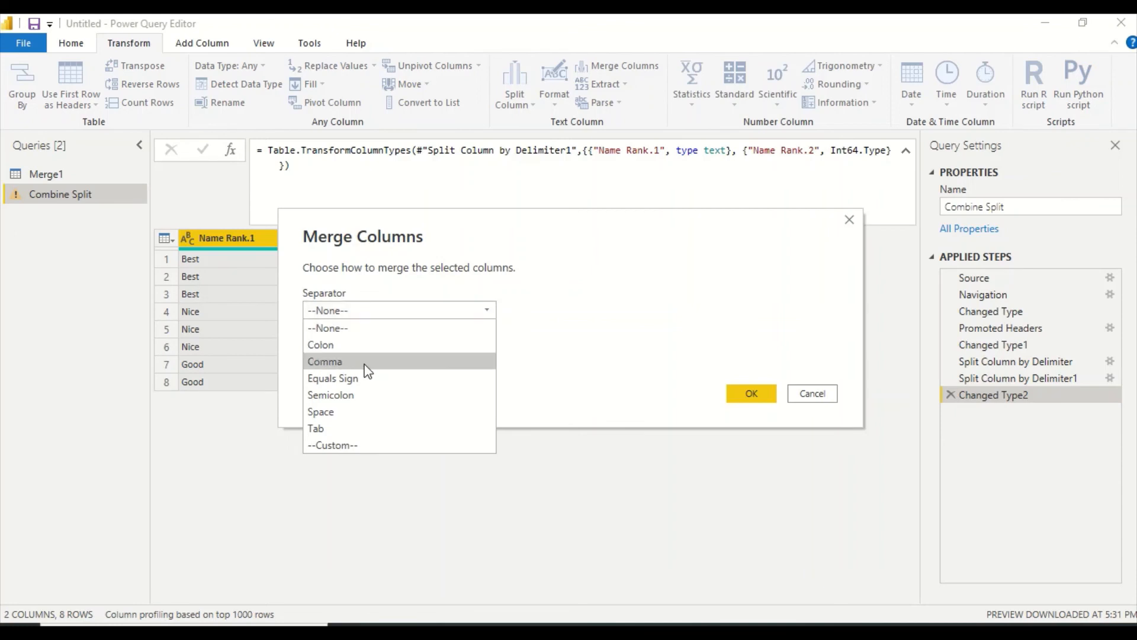
left_click(351, 411)
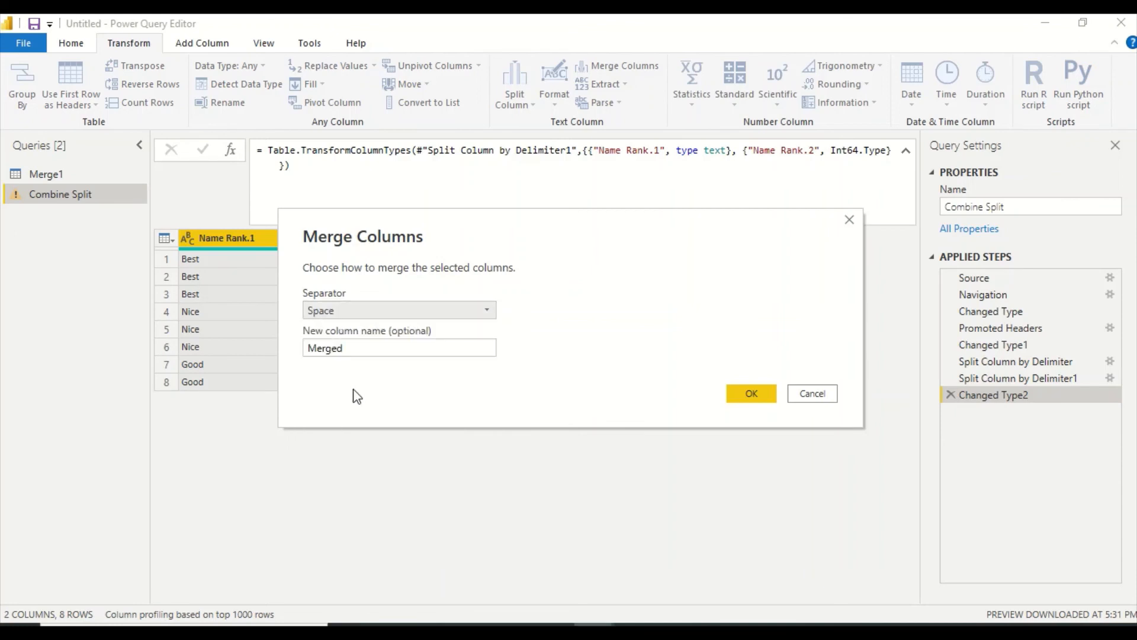
double_click(342, 348)
type("Name ")
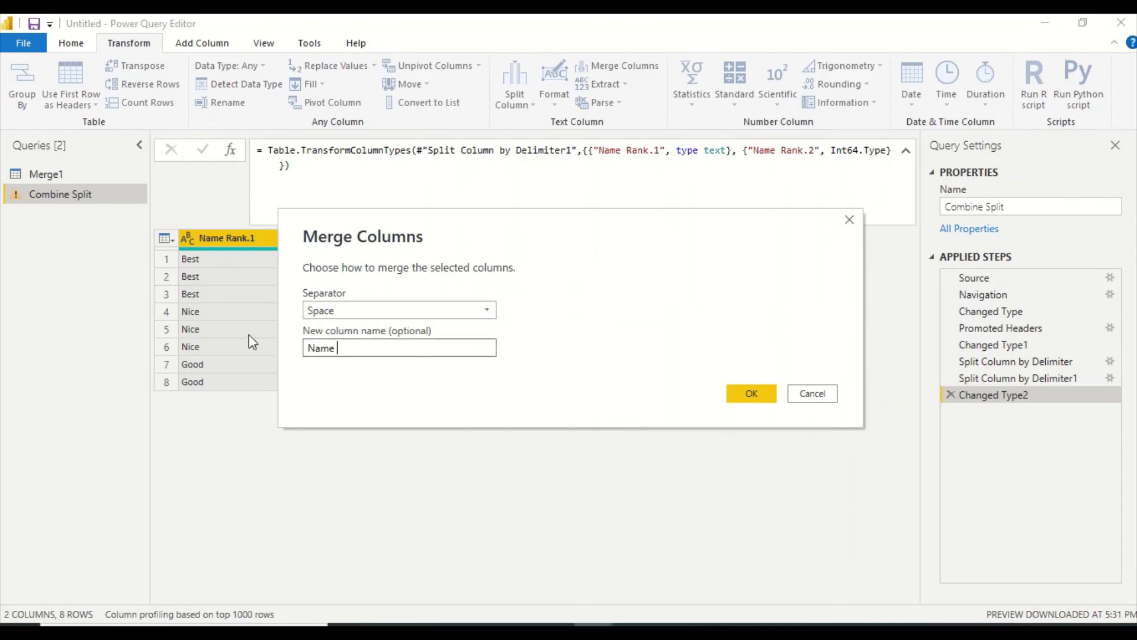
type("Rank")
left_click(740, 398)
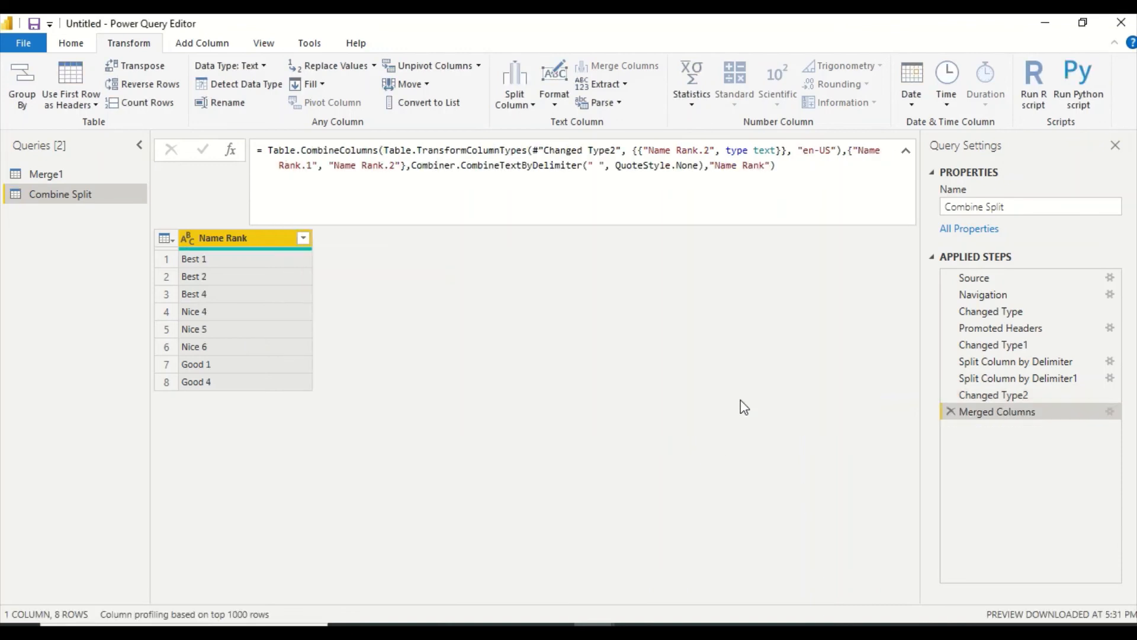